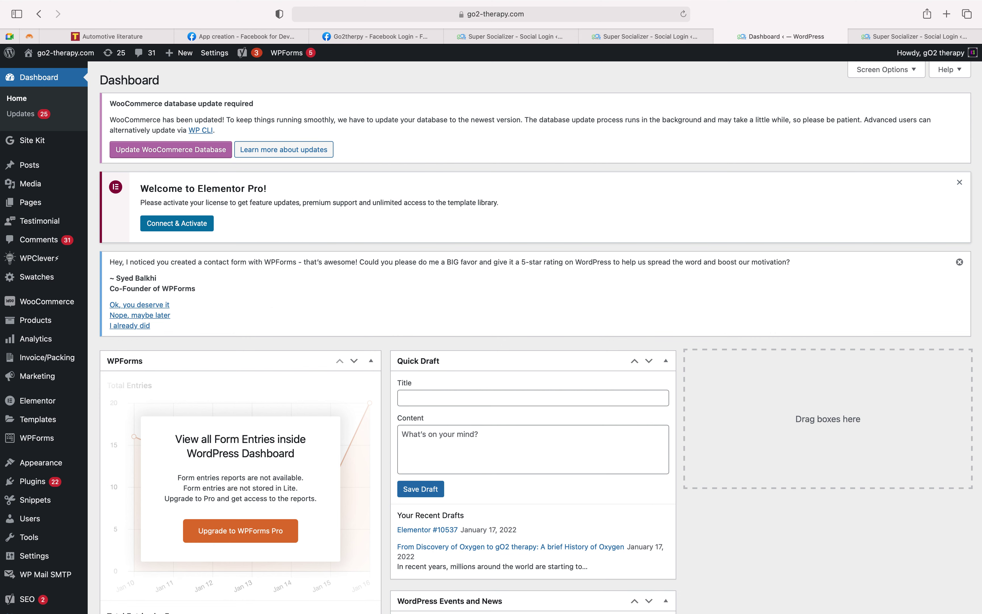
- Open Super Socializer's Social Login settings page from the dashboard sidebar
{"action": "scroll", "coordinate": [44, 565], "scroll_direction": "down", "scroll_amount": 5}
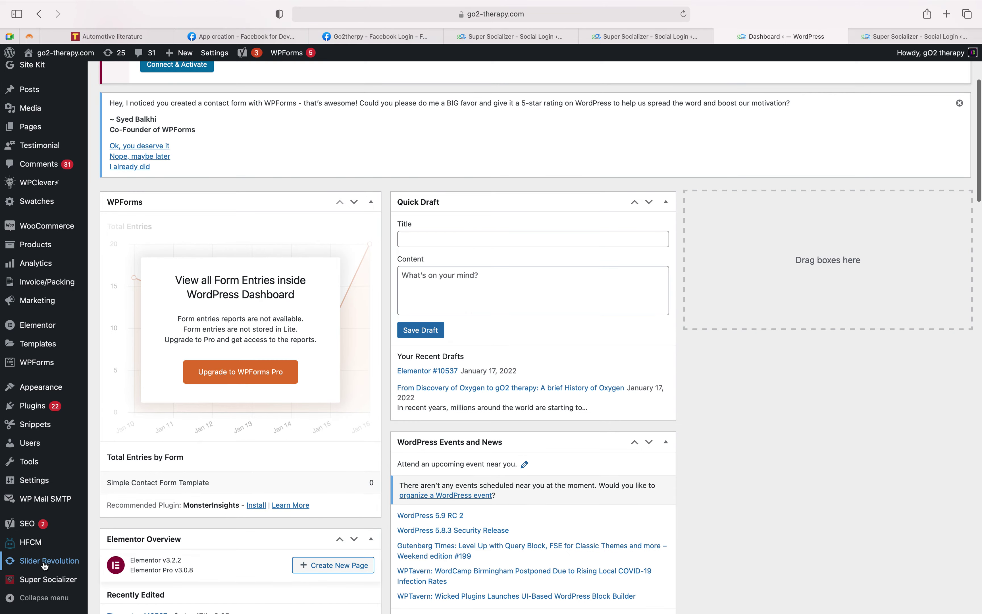
{"action": "mouse_move", "coordinate": [29, 588]}
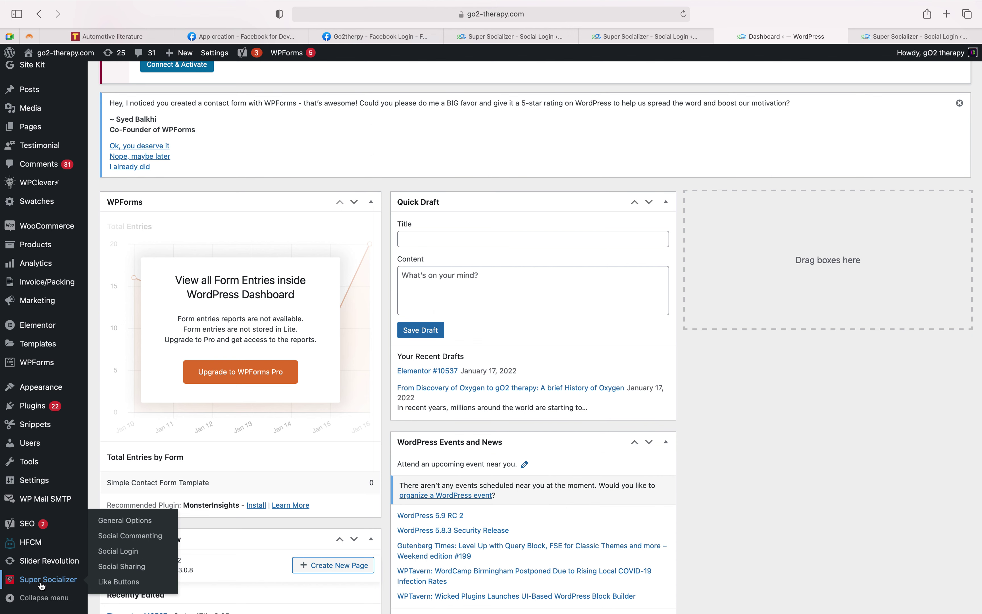
{"action": "left_click", "coordinate": [109, 553]}
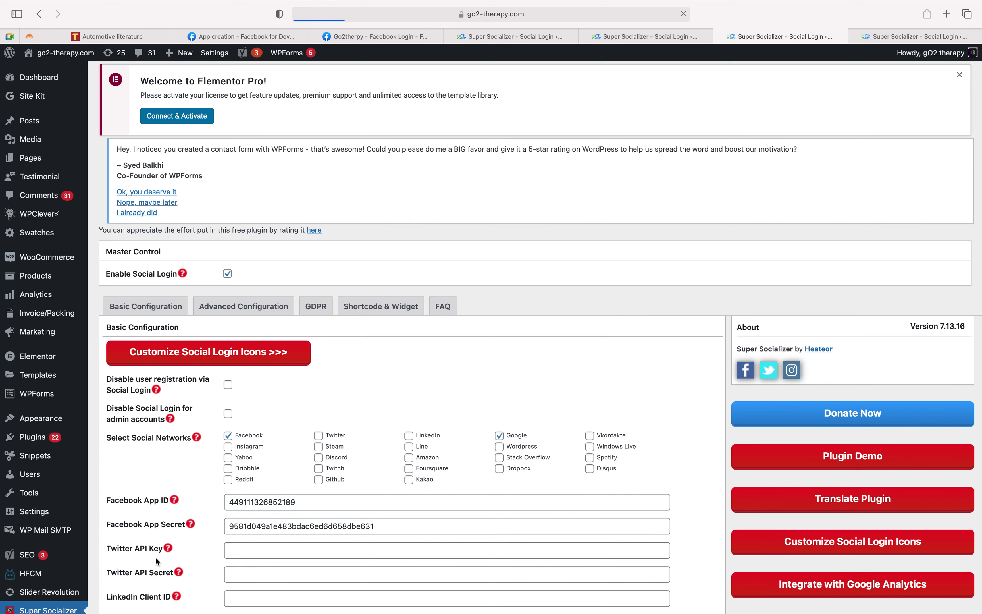
- Review the Facebook and Google credential fields, then return to the Go2therpy Facebook Login tab
{"action": "scroll", "coordinate": [216, 434], "scroll_direction": "down", "scroll_amount": 4}
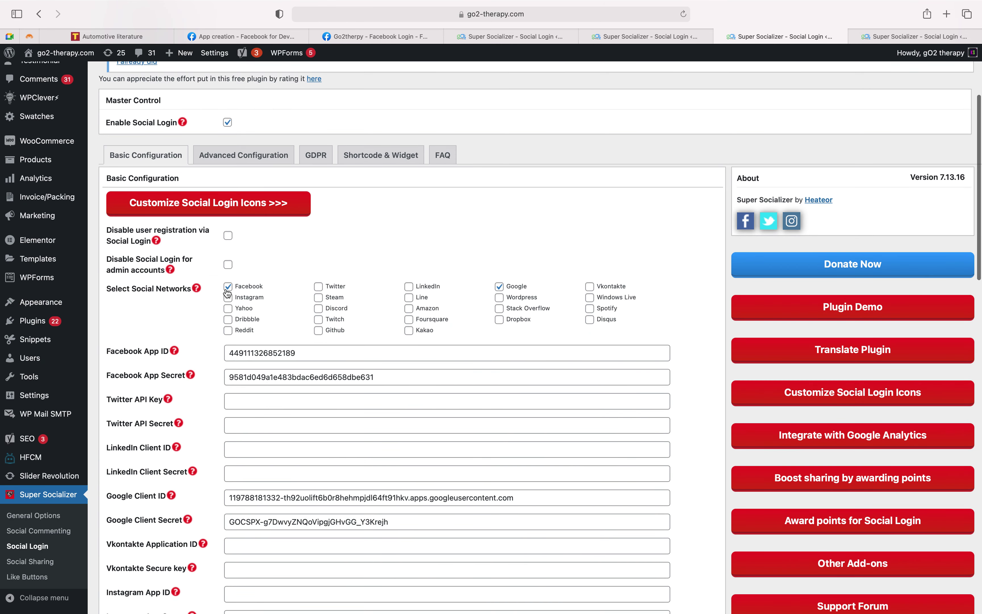
{"action": "scroll", "coordinate": [234, 289], "scroll_direction": "up", "scroll_amount": 1}
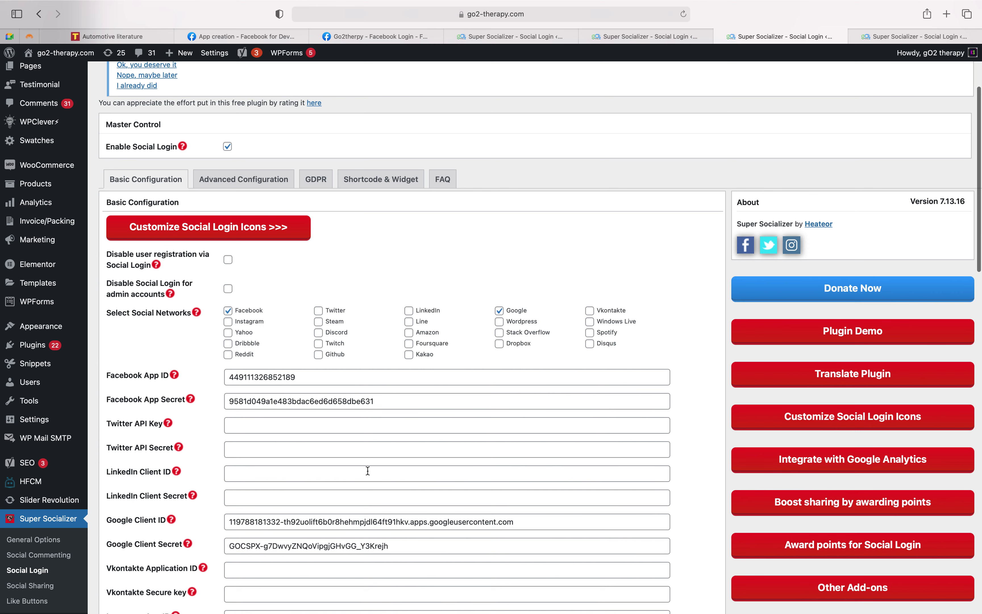
{"action": "scroll", "coordinate": [291, 444], "scroll_direction": "up", "scroll_amount": 2}
{"action": "scroll", "coordinate": [153, 431], "scroll_direction": "up", "scroll_amount": 1}
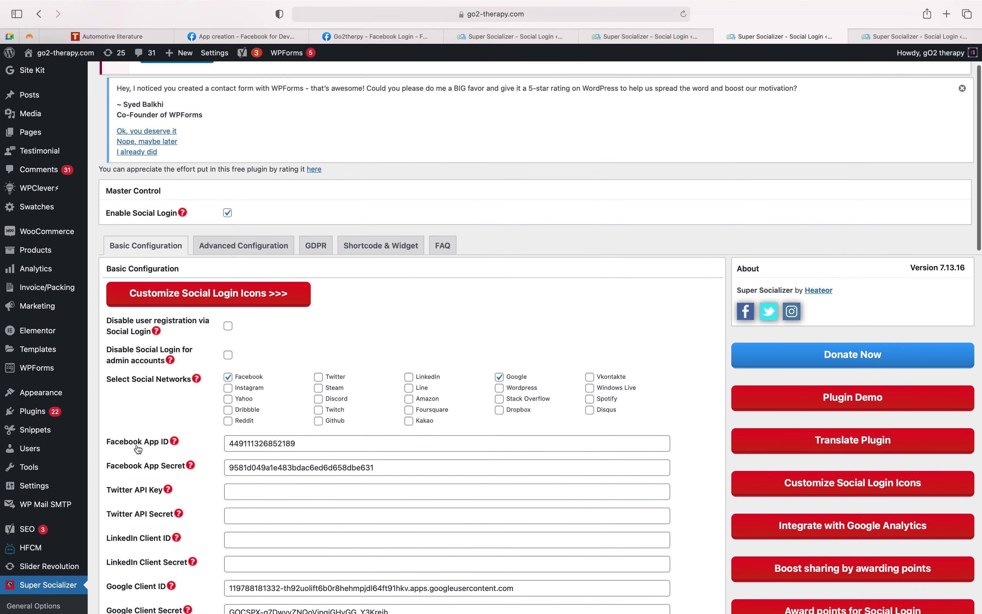
{"action": "scroll", "coordinate": [260, 507], "scroll_direction": "down", "scroll_amount": 4}
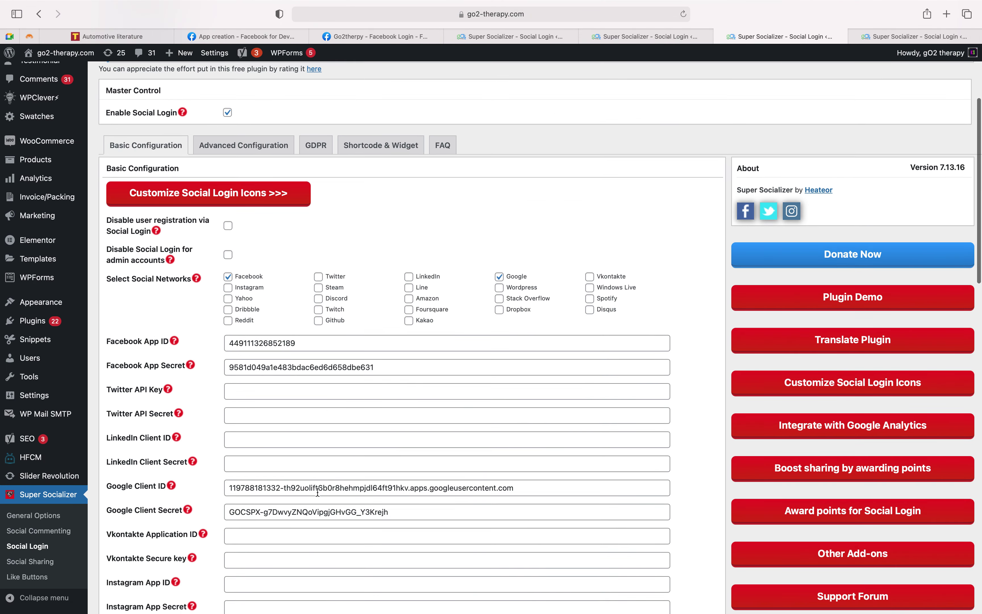
{"action": "scroll", "coordinate": [318, 492], "scroll_direction": "up", "scroll_amount": 6}
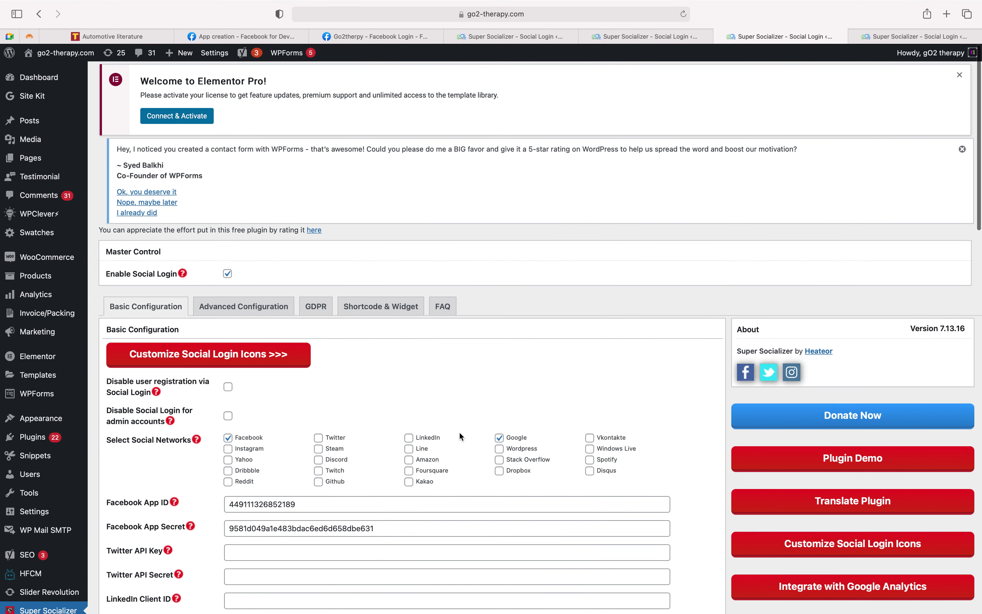
{"action": "left_click", "coordinate": [390, 39]}
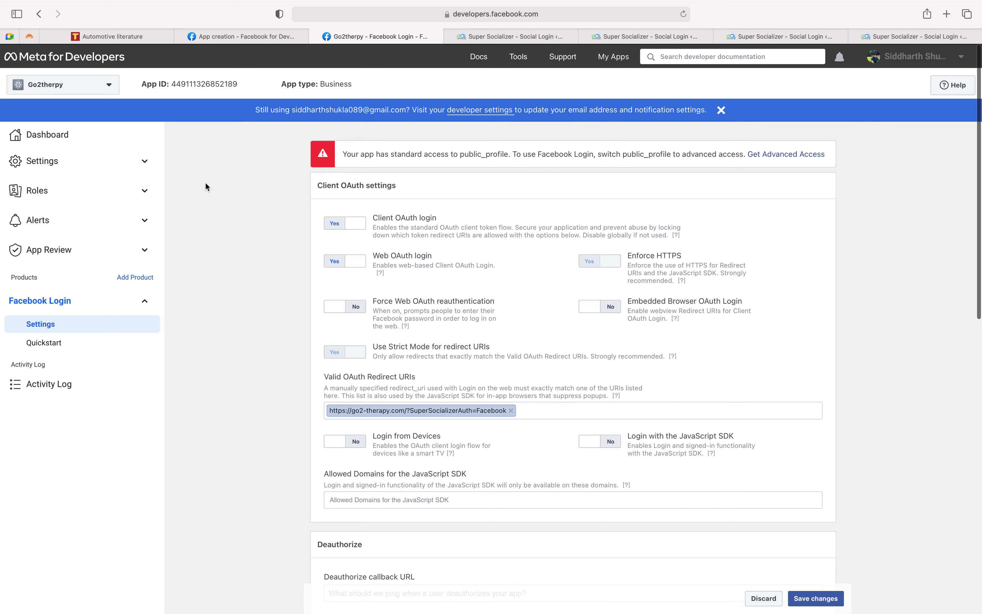
- Open the Go2therpy app dashboard, then the app list, and start creating a new app
{"action": "left_click", "coordinate": [72, 140]}
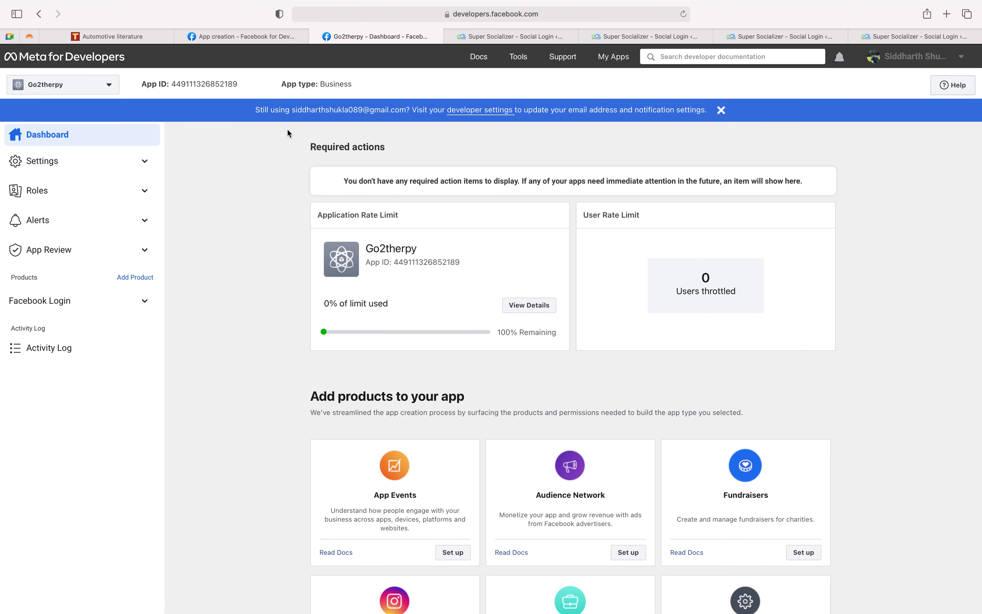
{"action": "left_click", "coordinate": [97, 84]}
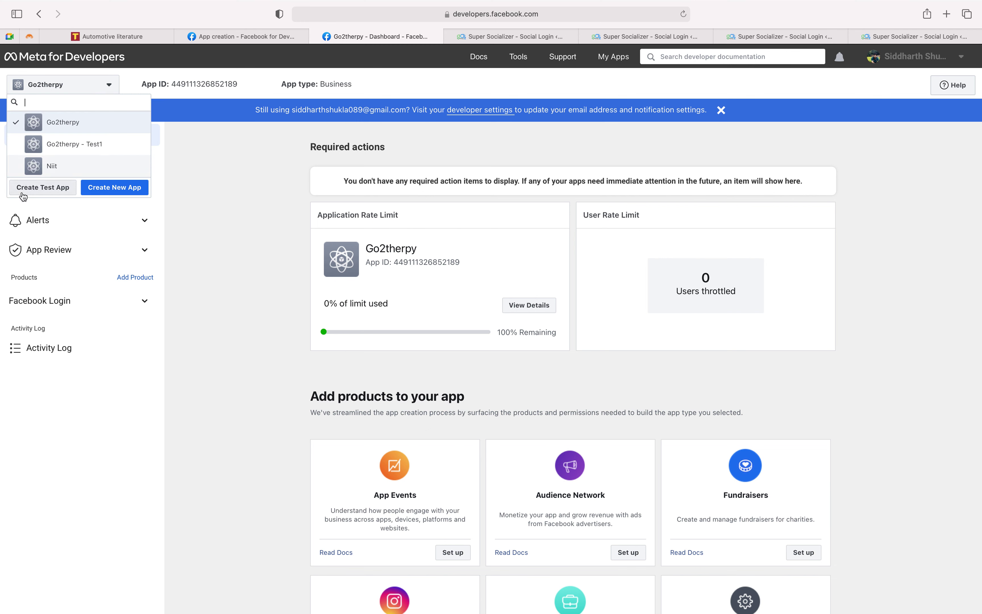
{"action": "left_click", "coordinate": [114, 187]}
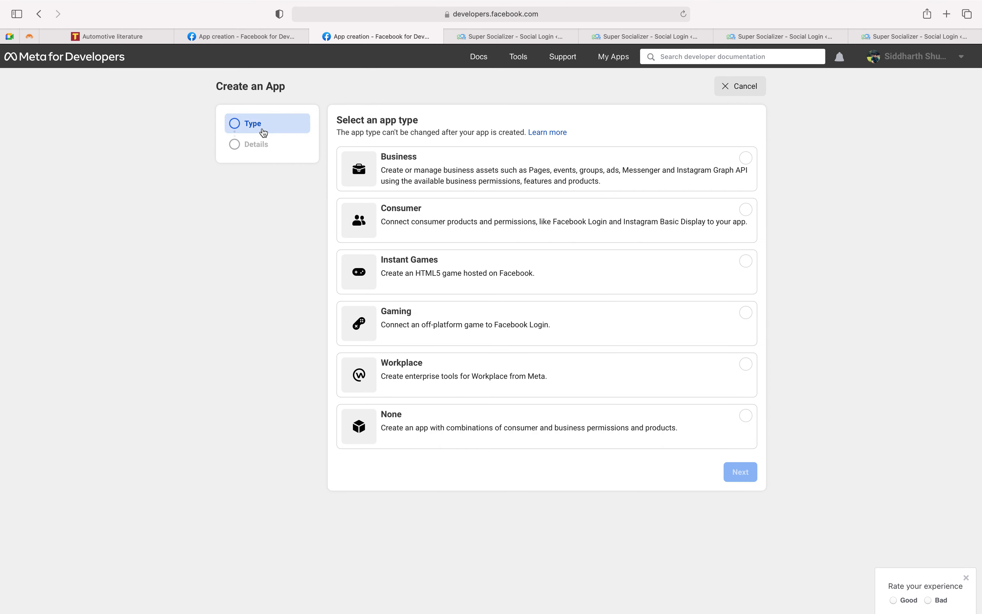
- Choose Business as the app type and set the Business Account to none on the details form
{"action": "left_click", "coordinate": [401, 163]}
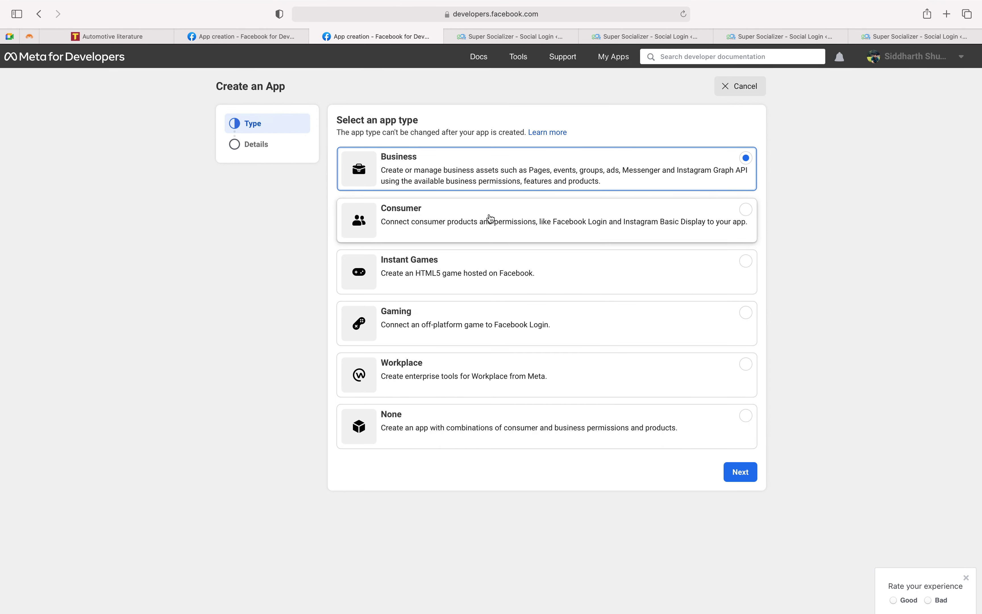
{"action": "left_click", "coordinate": [742, 474]}
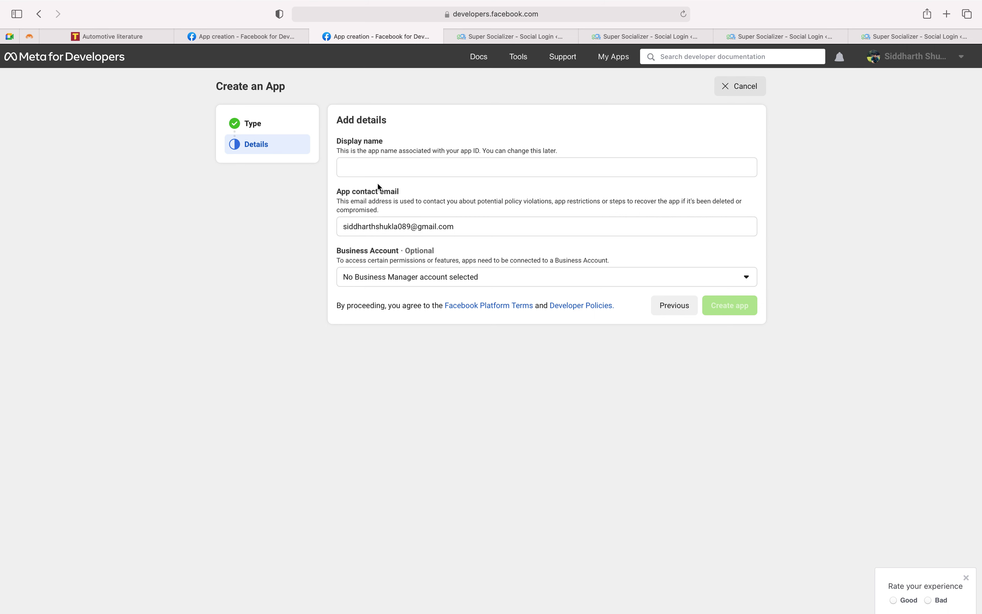
{"action": "left_click", "coordinate": [369, 172]}
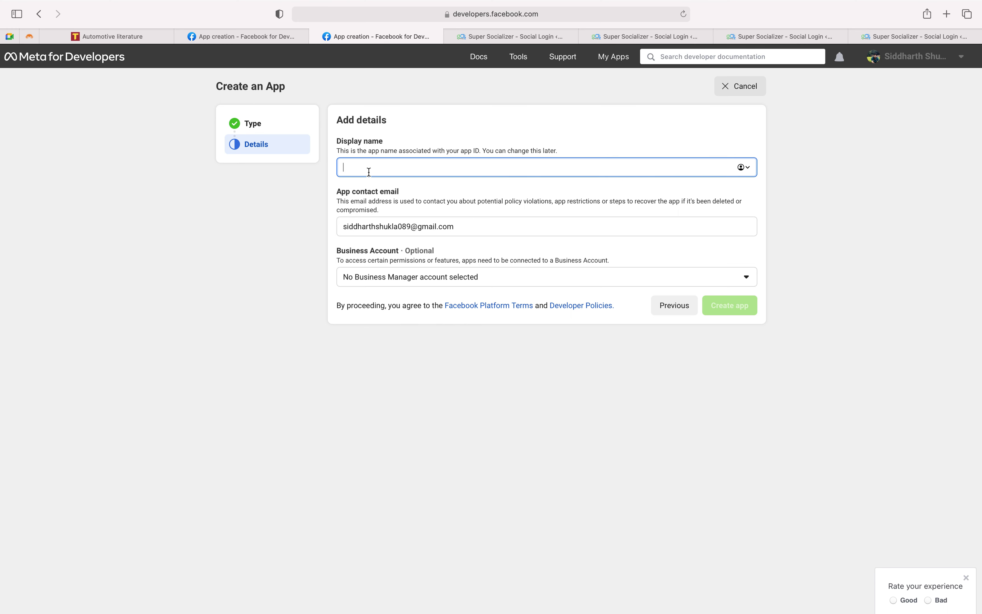
{"action": "left_click", "coordinate": [505, 282]}
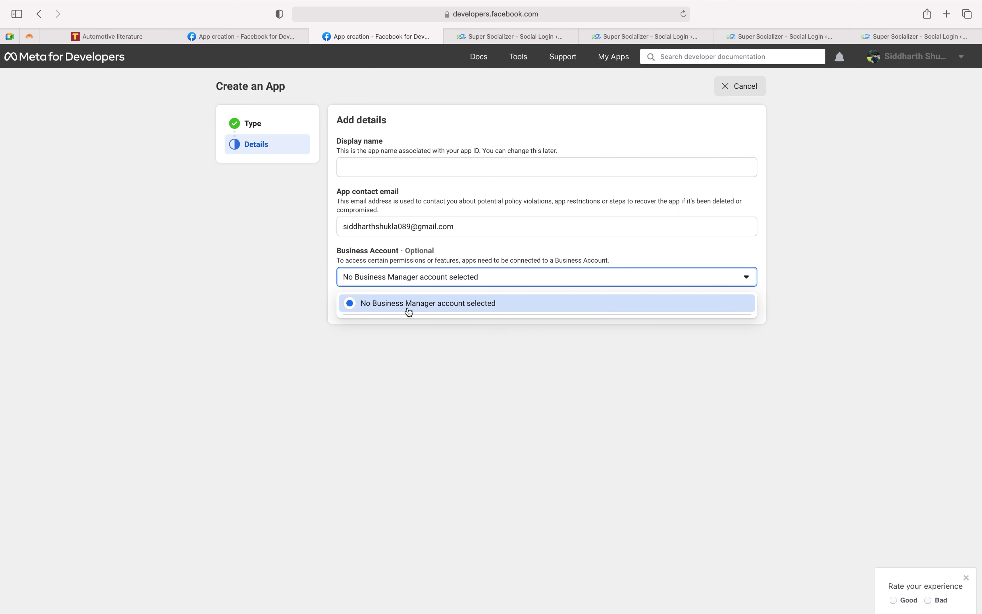
{"action": "left_click", "coordinate": [410, 311]}
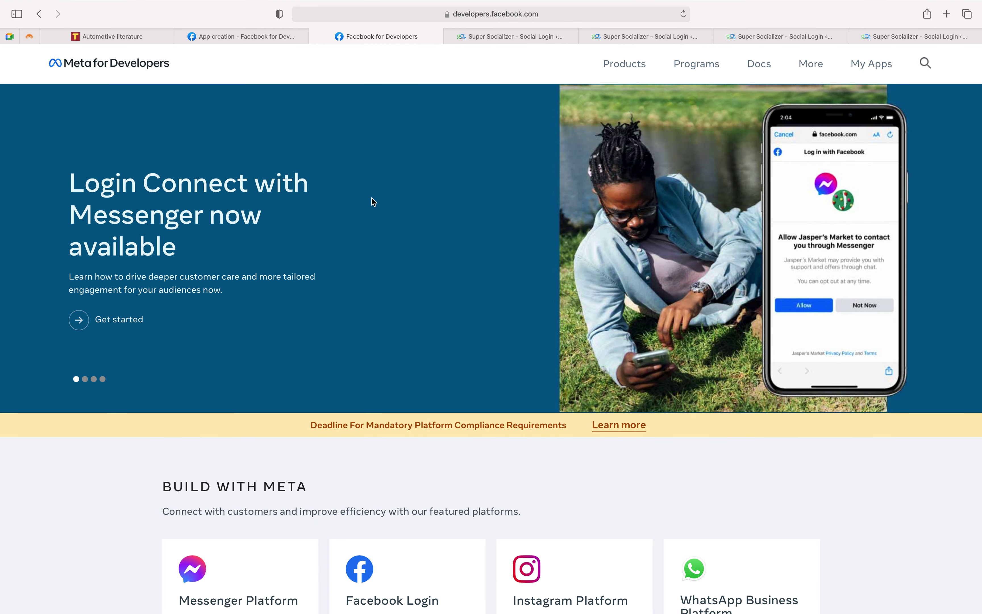
- Copy the Go2therpy App ID from the apps list and open the app's dashboard
{"action": "left_click", "coordinate": [875, 63]}
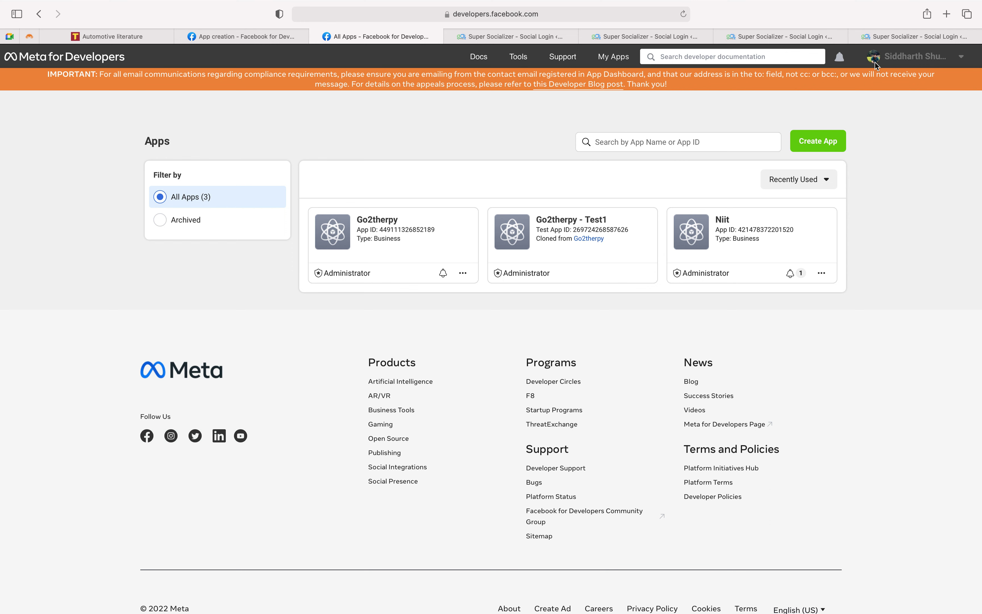
{"action": "left_click", "coordinate": [400, 230]}
{"action": "left_click", "coordinate": [382, 219]}
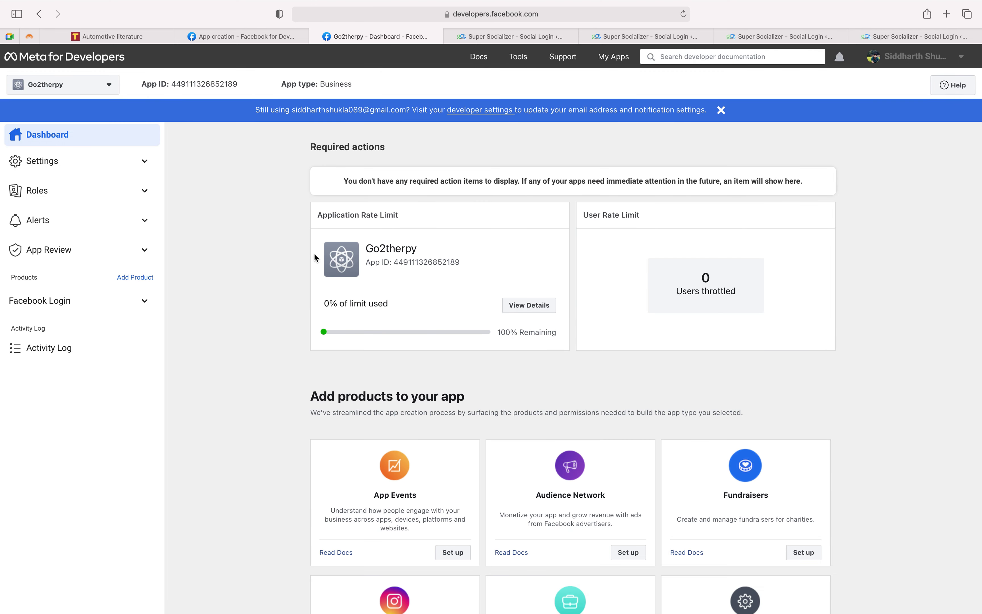
- Review the app's Basic settings, then go to Facebook Login > Settings
{"action": "left_click", "coordinate": [69, 162]}
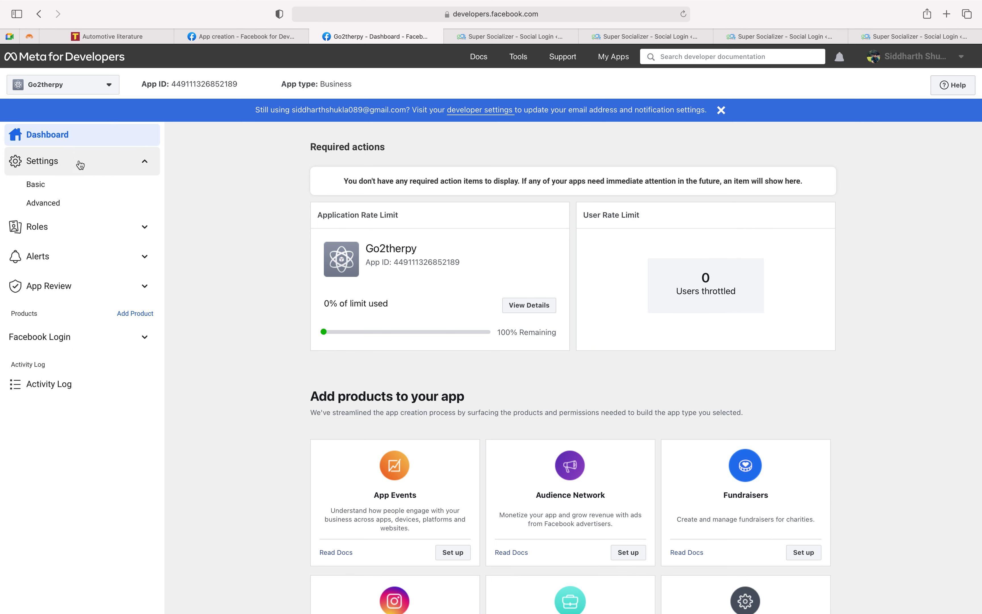
{"action": "left_click", "coordinate": [60, 188]}
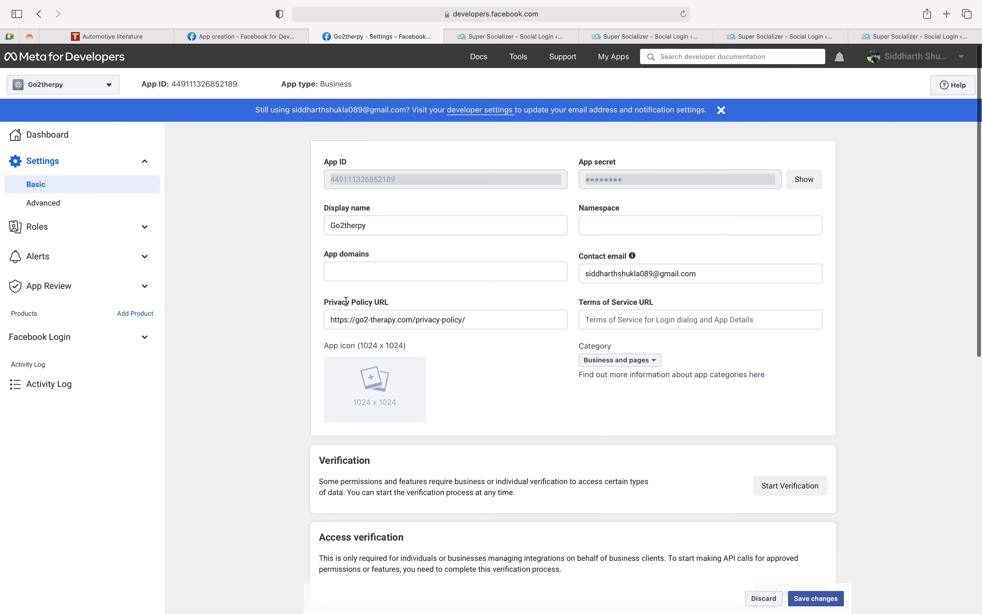
{"action": "left_click", "coordinate": [458, 316]}
{"action": "scroll", "coordinate": [447, 330], "scroll_direction": "down", "scroll_amount": 10}
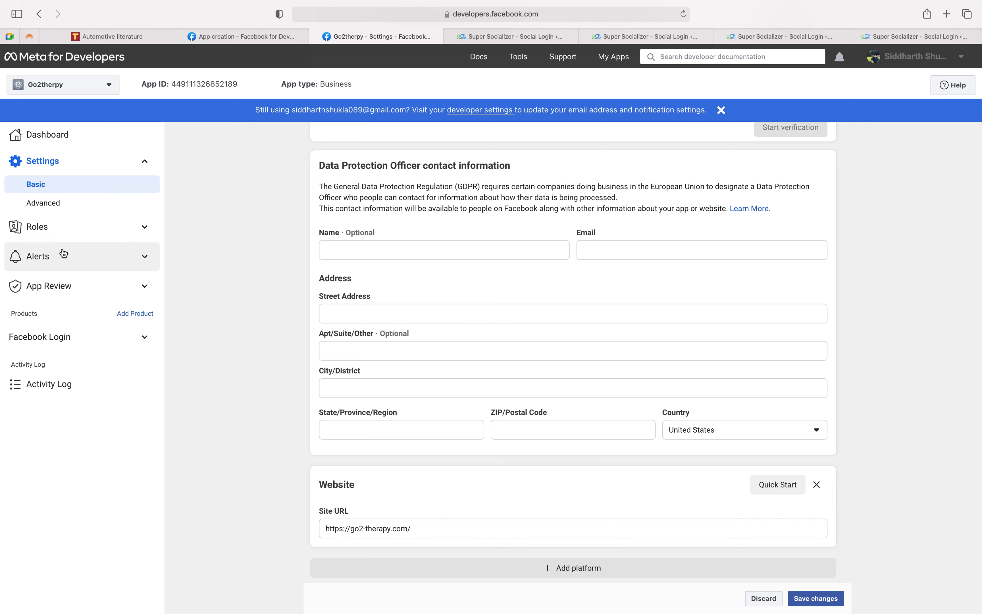
{"action": "left_click", "coordinate": [75, 338]}
{"action": "left_click", "coordinate": [30, 362]}
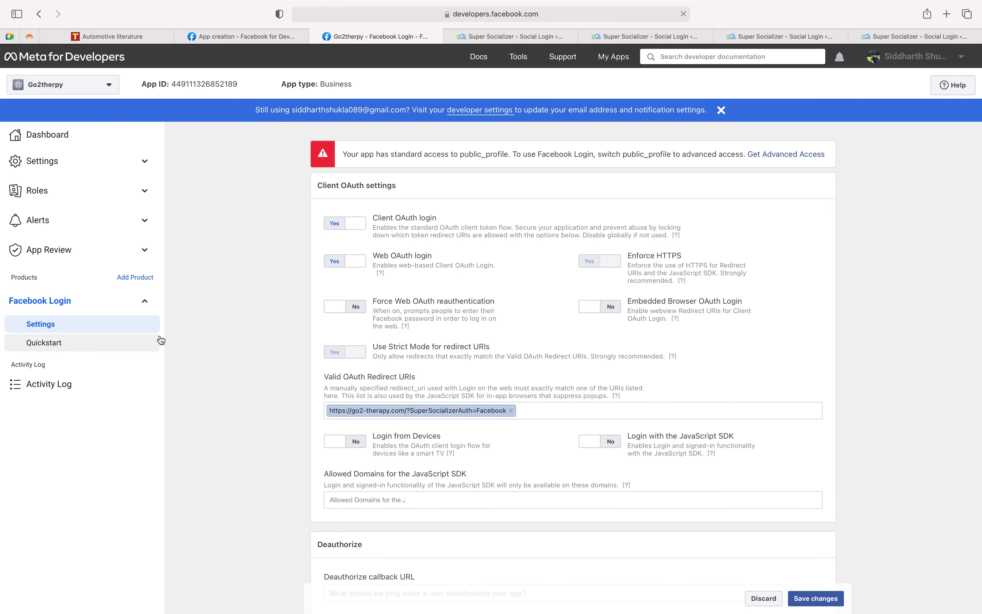
{"action": "scroll", "coordinate": [439, 382], "scroll_direction": "down", "scroll_amount": 2}
{"action": "scroll", "coordinate": [429, 270], "scroll_direction": "up", "scroll_amount": 2}
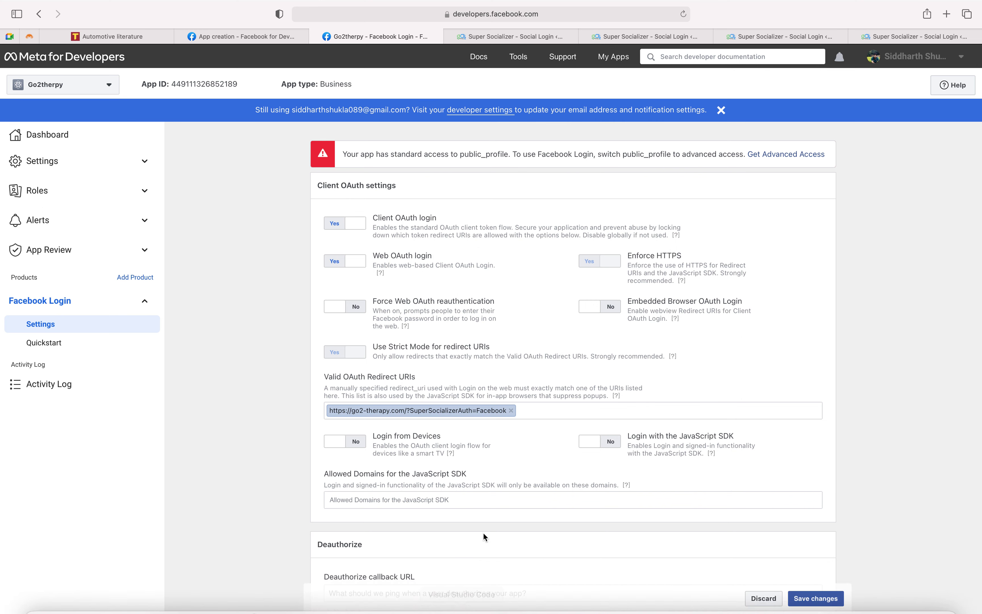
{"action": "key", "text": "super+t"}
- Load the go2-therapy.com My account page from the address bar
{"action": "type", "text": "go2-therapy.com/"}
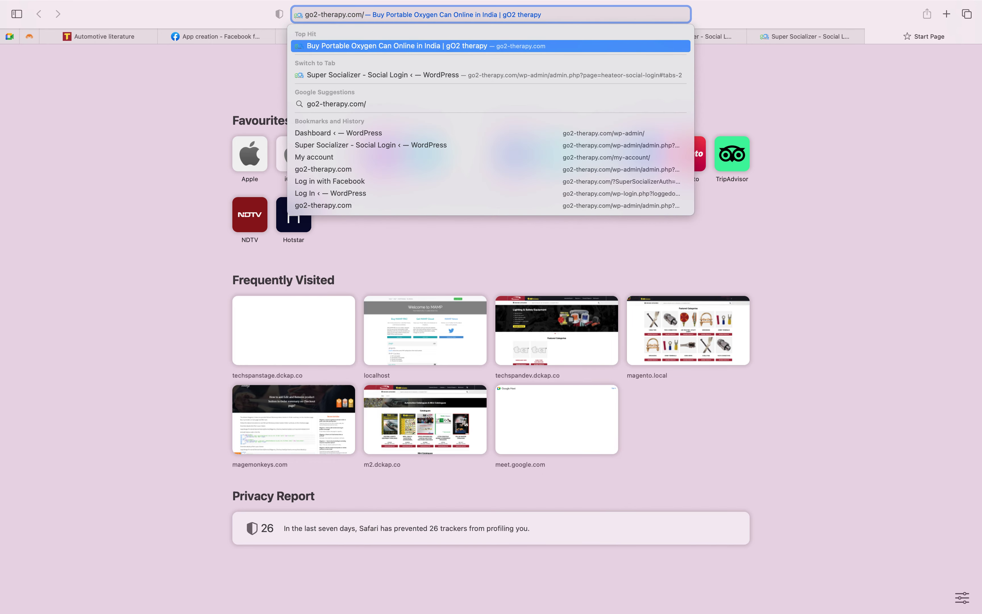
{"action": "type", "text": "my"}
{"action": "key", "text": "Return"}
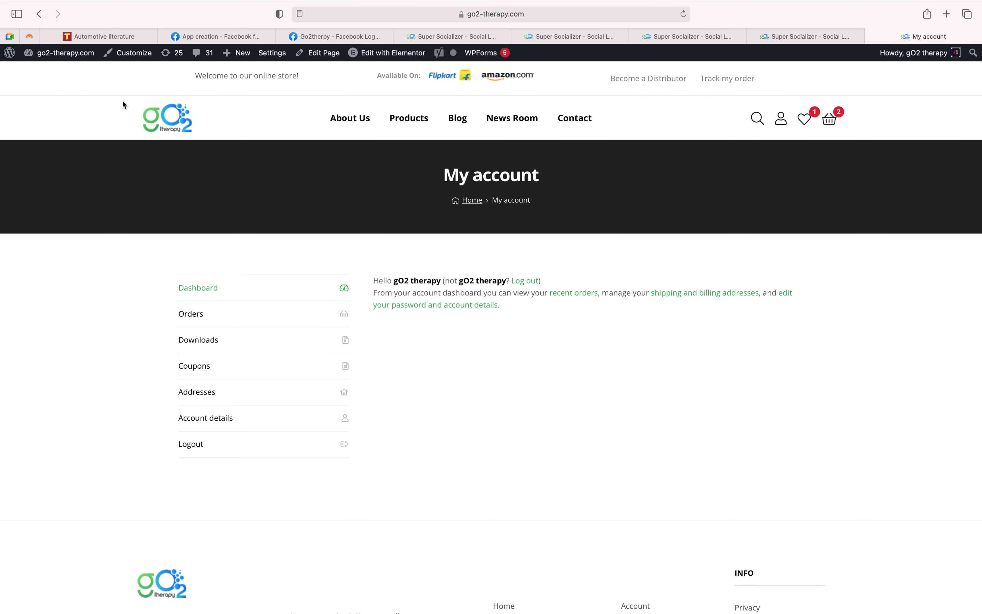
- Go to the admin dashboard and open Super Socializer's Social Login settings
{"action": "mouse_move", "coordinate": [61, 53]}
{"action": "left_click", "coordinate": [65, 73]}
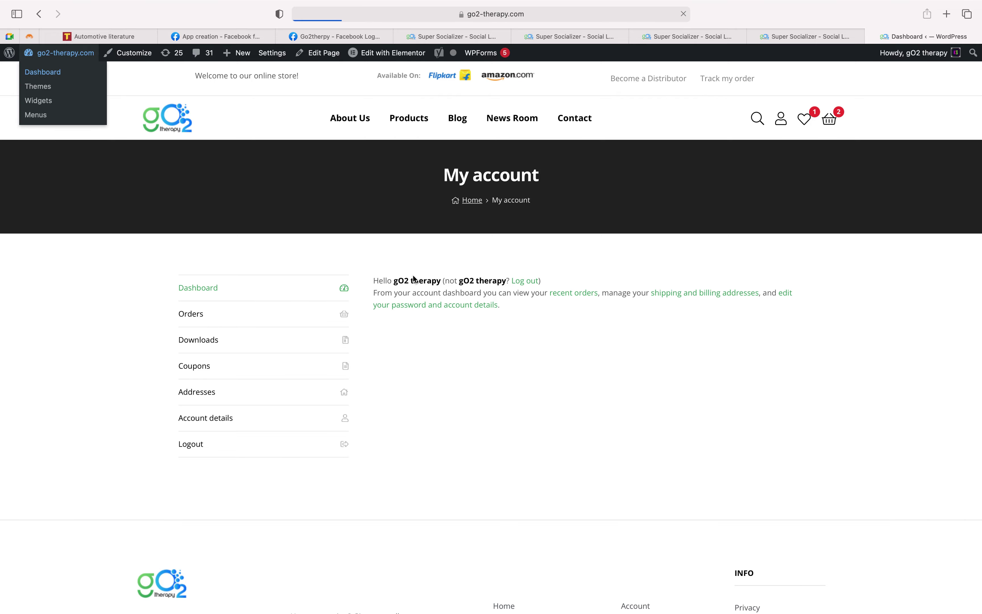
{"action": "scroll", "coordinate": [248, 234], "scroll_direction": "down", "scroll_amount": 5}
{"action": "mouse_move", "coordinate": [40, 494]}
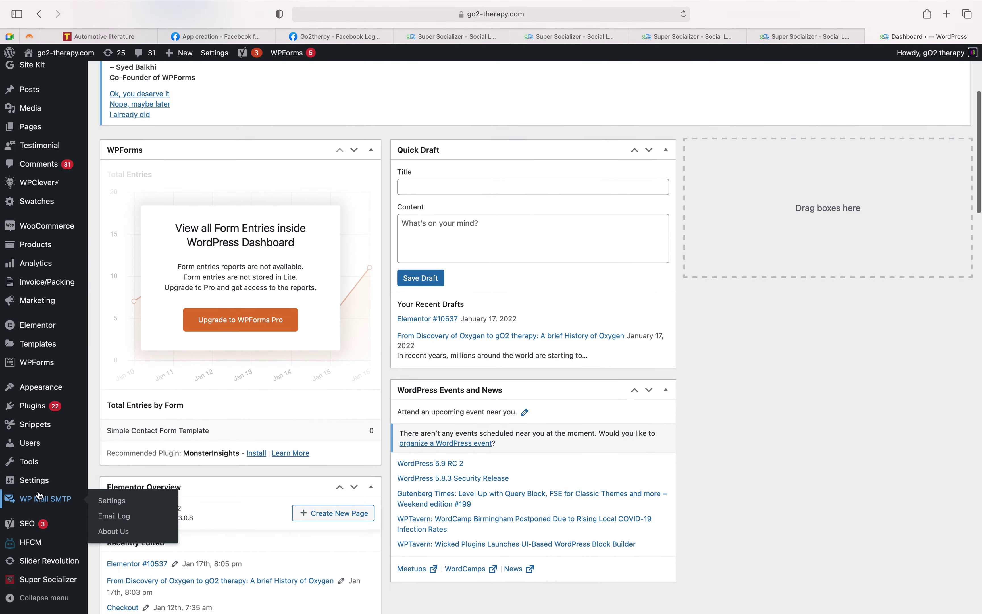
{"action": "scroll", "coordinate": [40, 495], "scroll_direction": "down", "scroll_amount": 2}
{"action": "mouse_move", "coordinate": [41, 580]}
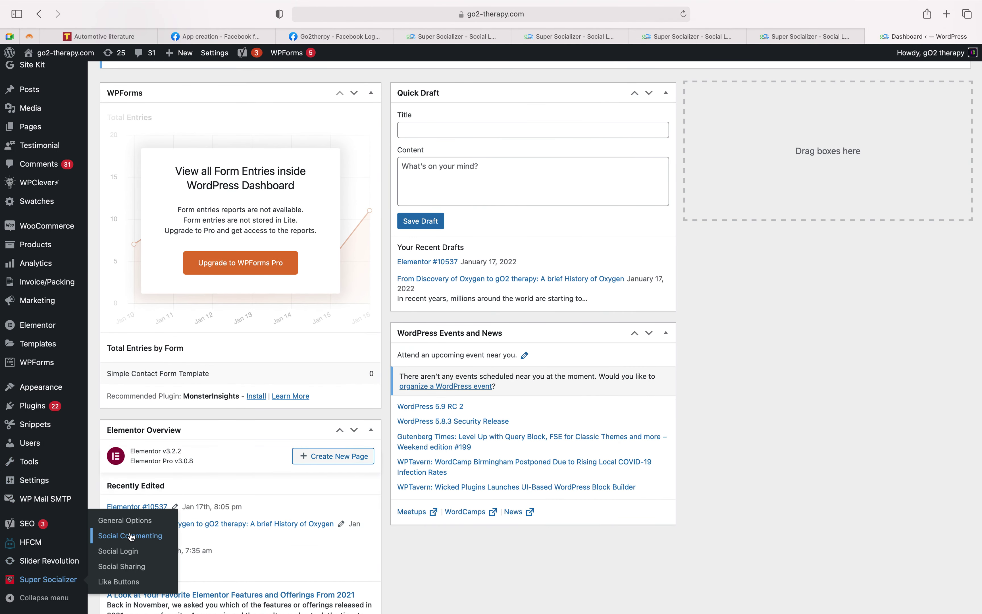
{"action": "left_click", "coordinate": [122, 552]}
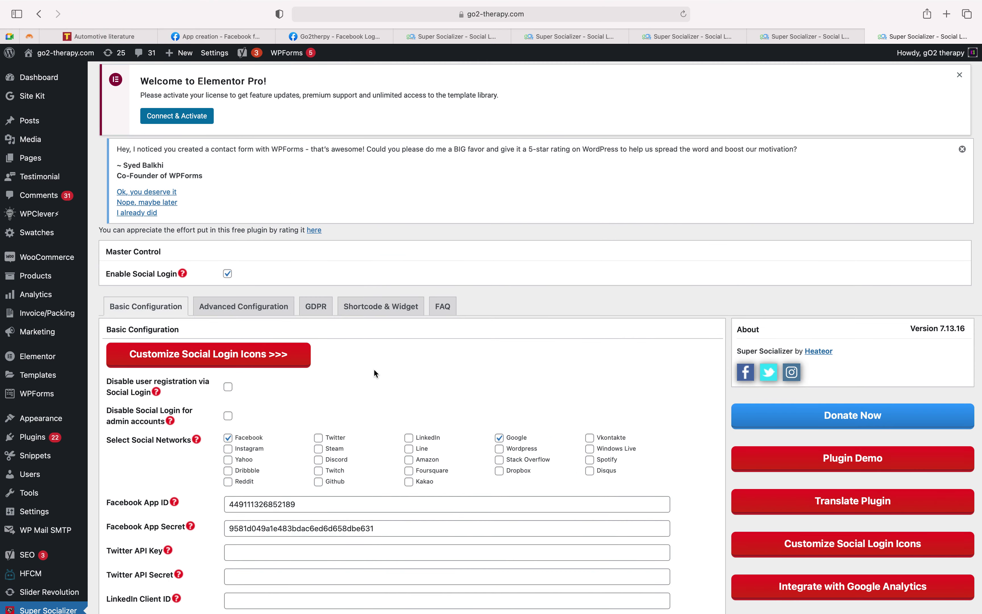
- Check the Facebook and Google keys, then log out from the Howdy menu
{"action": "scroll", "coordinate": [348, 378], "scroll_direction": "down", "scroll_amount": 5}
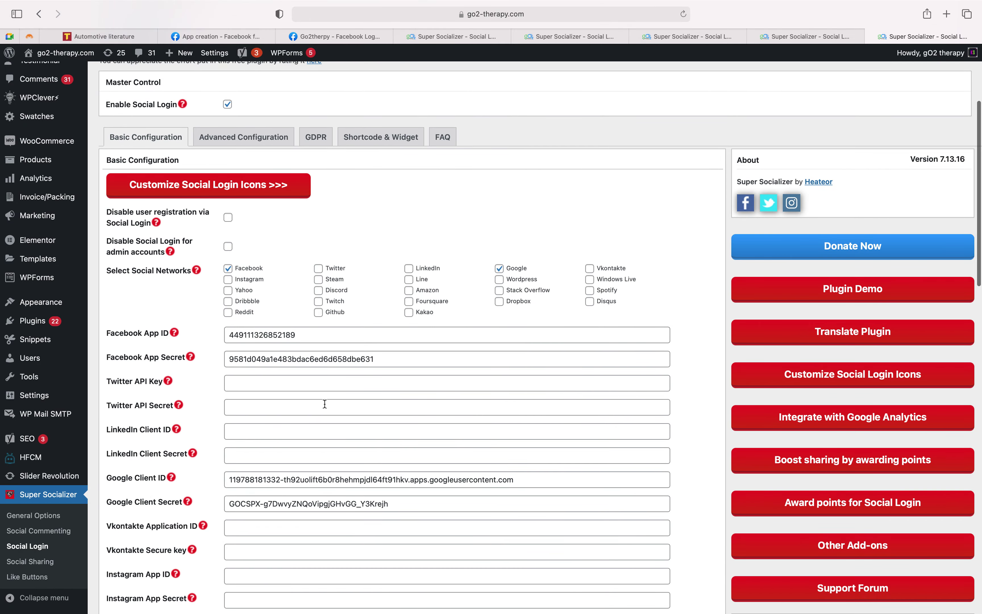
{"action": "scroll", "coordinate": [326, 409], "scroll_direction": "up", "scroll_amount": 5}
{"action": "mouse_move", "coordinate": [954, 60]}
{"action": "left_click", "coordinate": [913, 117]}
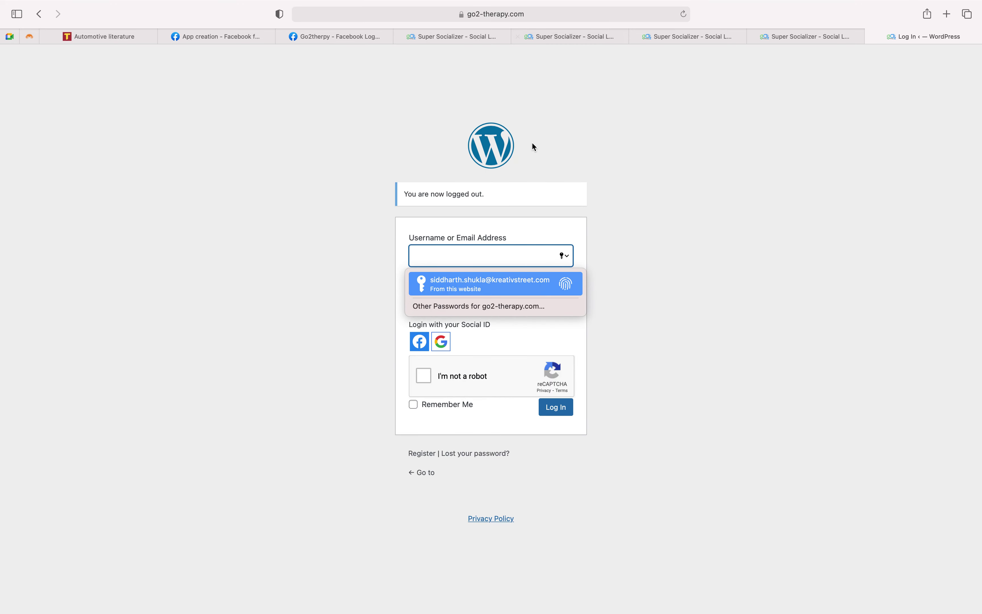
- Sign in with Facebook, open the My account dashboard, then log out
{"action": "left_click", "coordinate": [553, 171]}
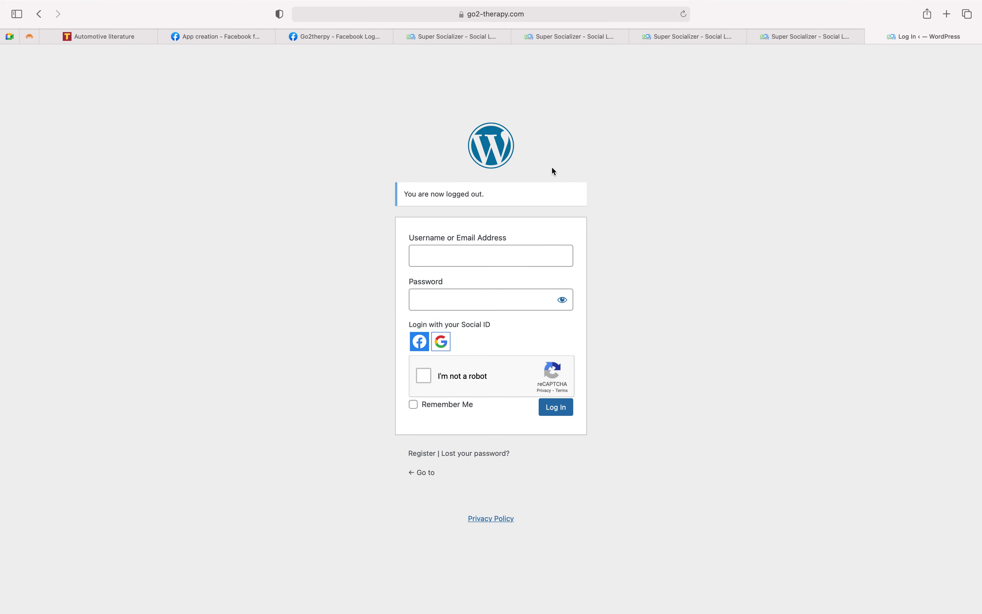
{"action": "left_click", "coordinate": [421, 343]}
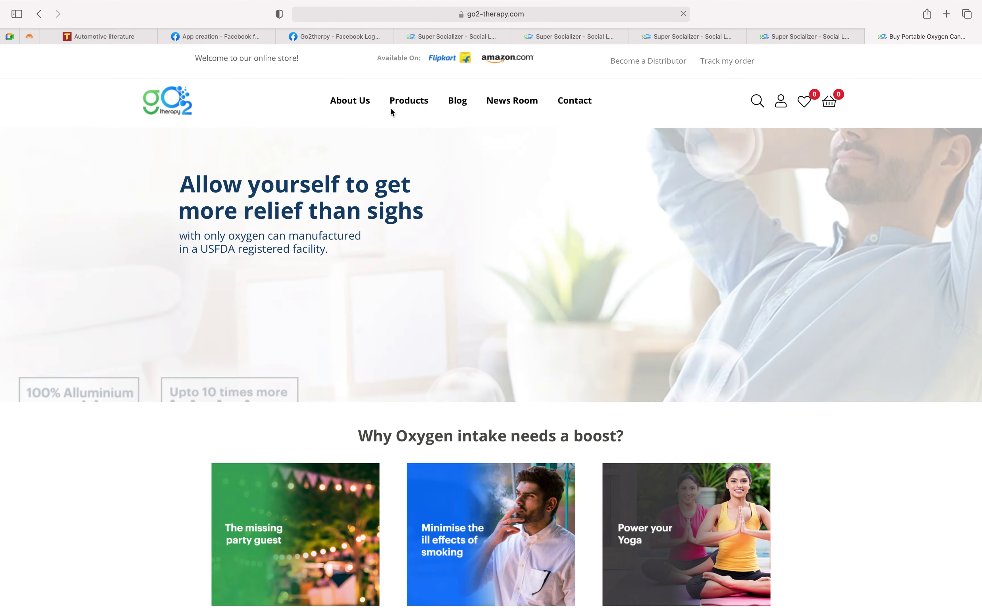
{"action": "mouse_move", "coordinate": [781, 100]}
{"action": "left_click", "coordinate": [708, 141]}
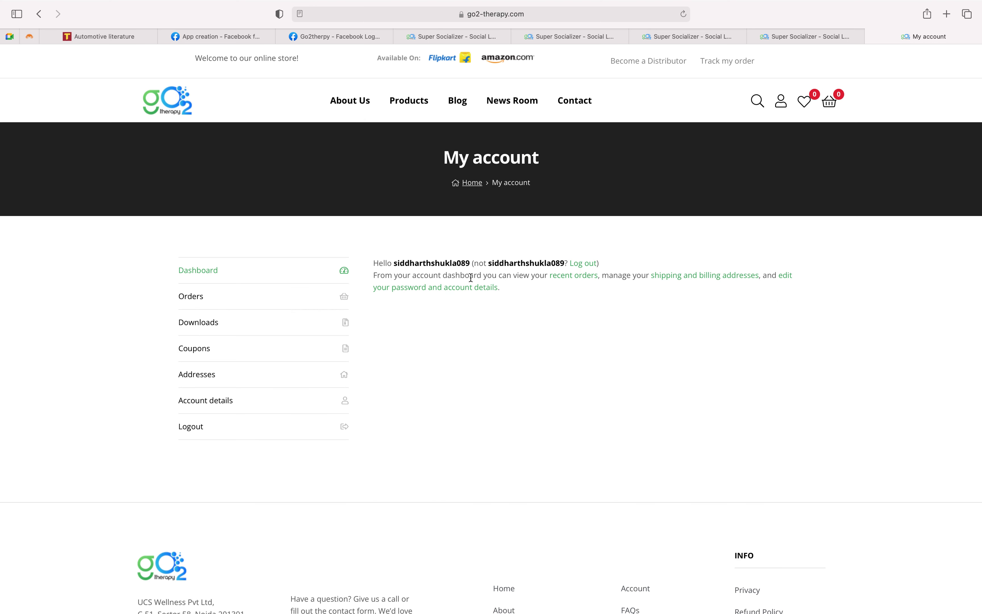
{"action": "left_click", "coordinate": [587, 267]}
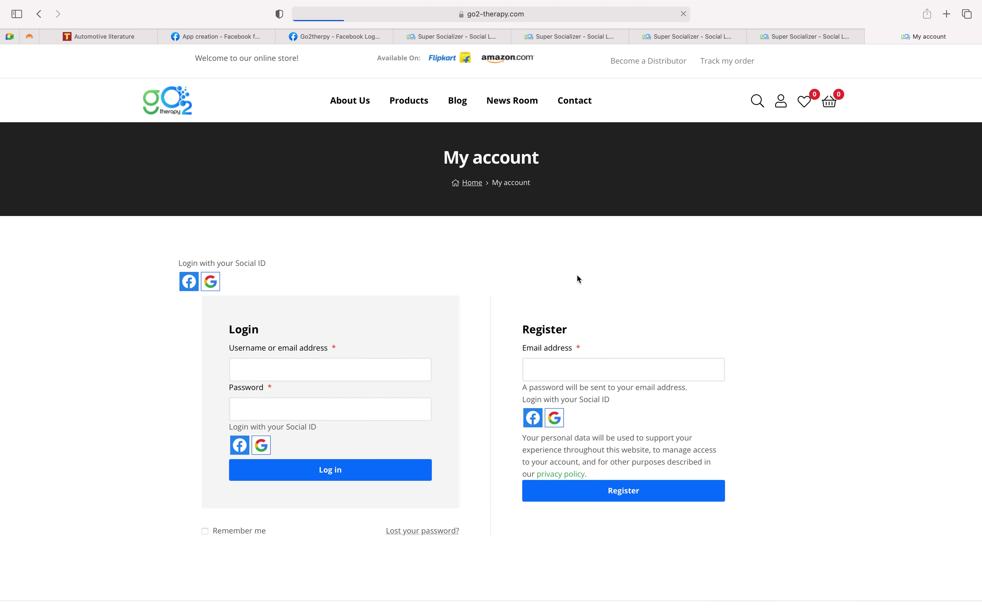
- Open the Google sign-in account chooser, then go back to the go2-therapy.com homepage
{"action": "left_click", "coordinate": [263, 447]}
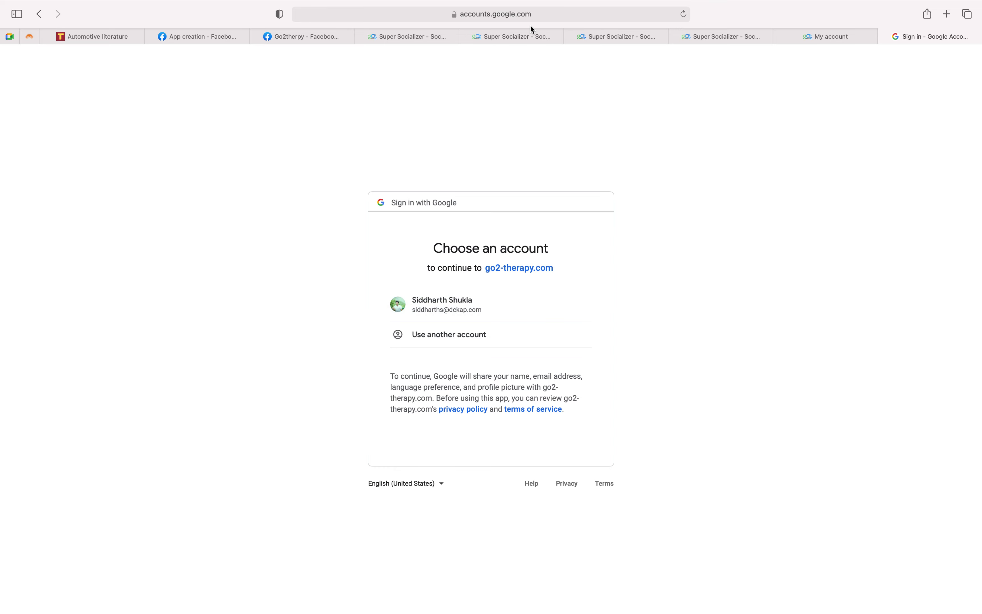
{"action": "left_click", "coordinate": [531, 17]}
{"action": "type", "text": "go"}
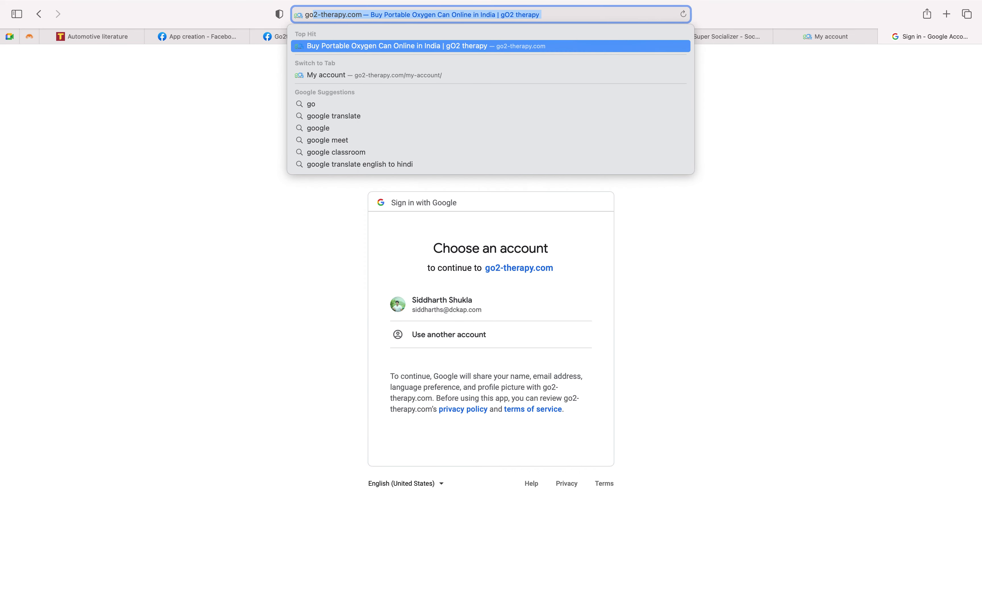
{"action": "key", "text": "Return"}
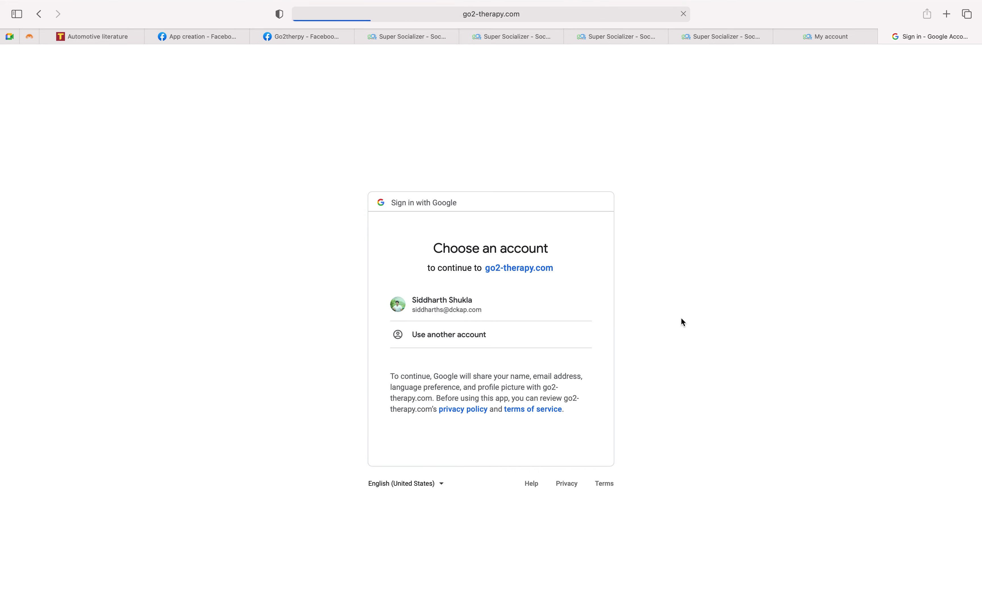
{"action": "mouse_move", "coordinate": [782, 104]}
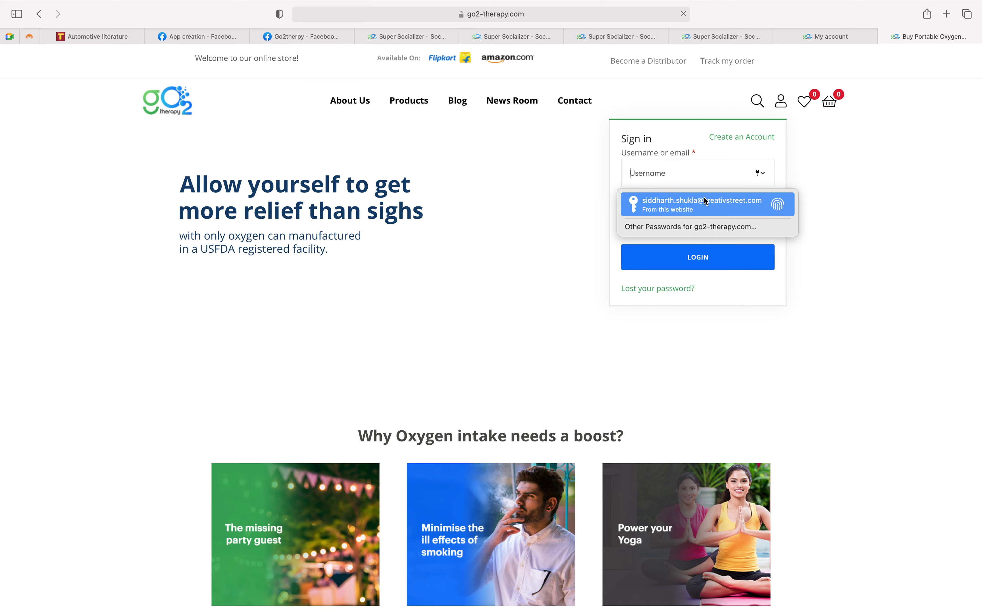